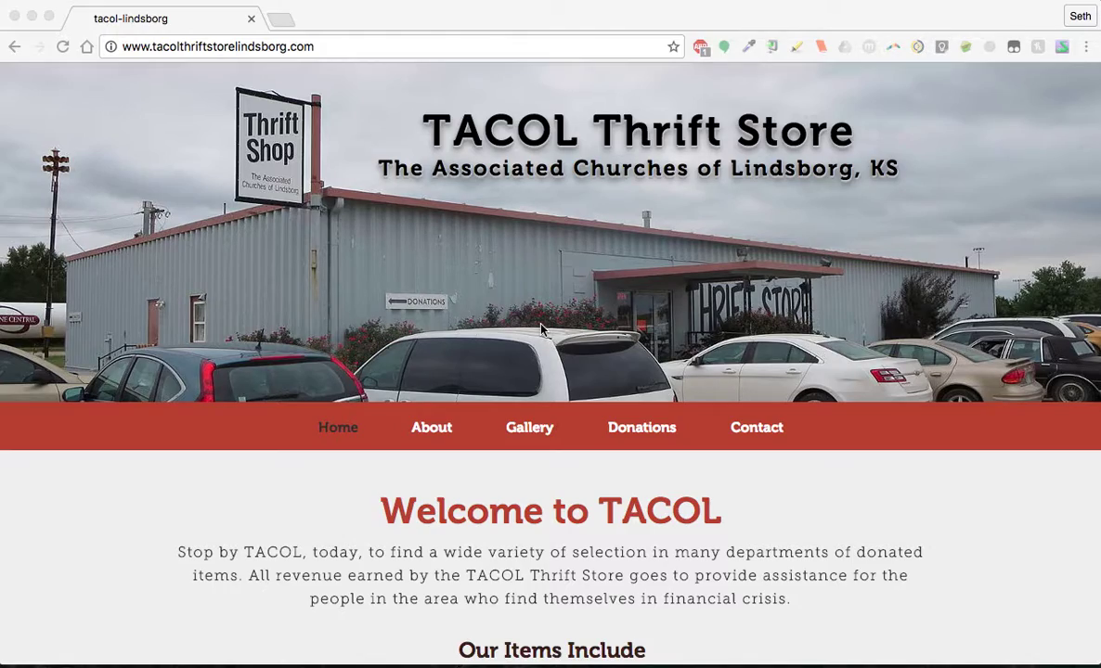
Switch to the Independent Project PLAN Website document in Word and read the project name and description
key("ctrl+Up")
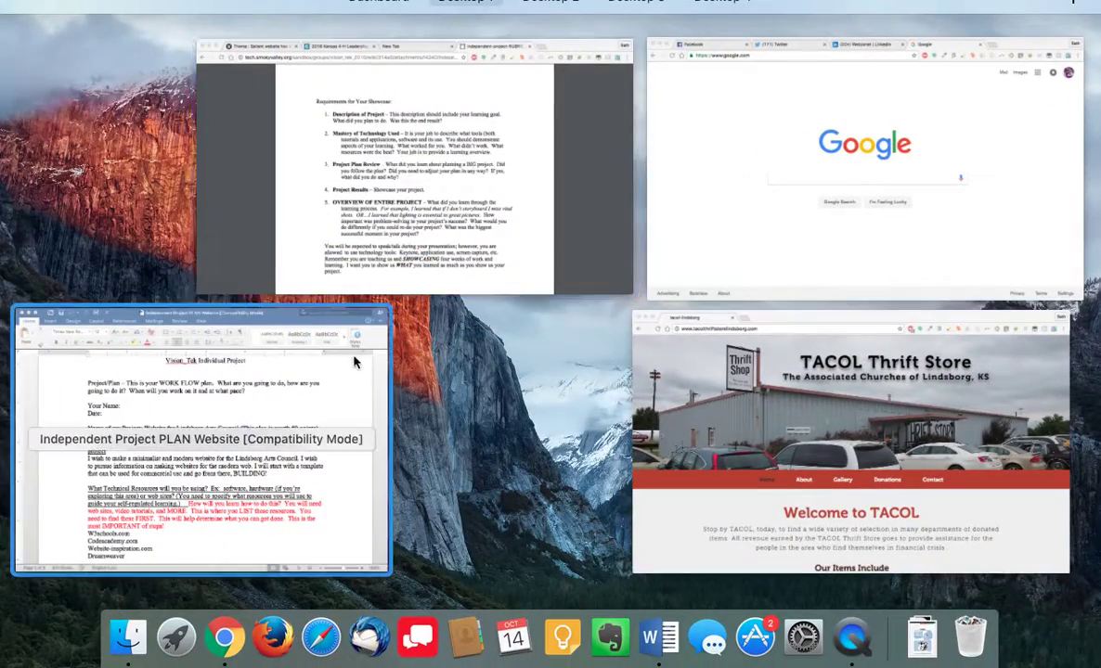
left_click(364, 356)
scroll(322, 379, "up", 1)
scroll(476, 355, "down", 2)
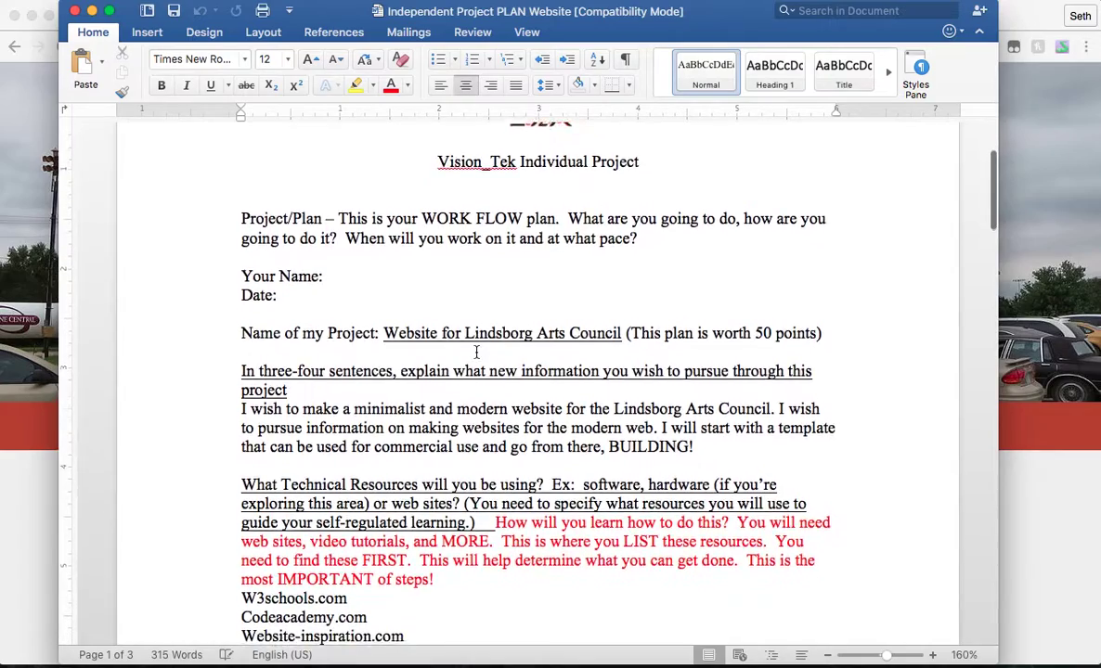
scroll(476, 351, "down", 1)
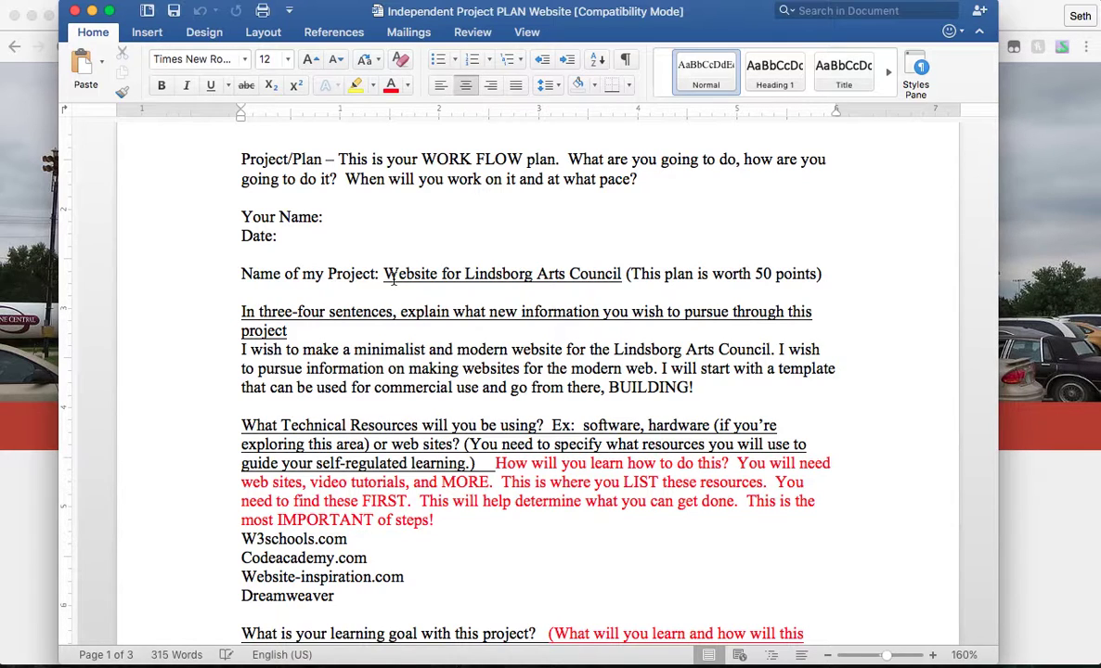
Move the plan document's window to uncover part of the thrift store site, and skim the plan back to its heading
left_click_drag(680, 36, 752, 447)
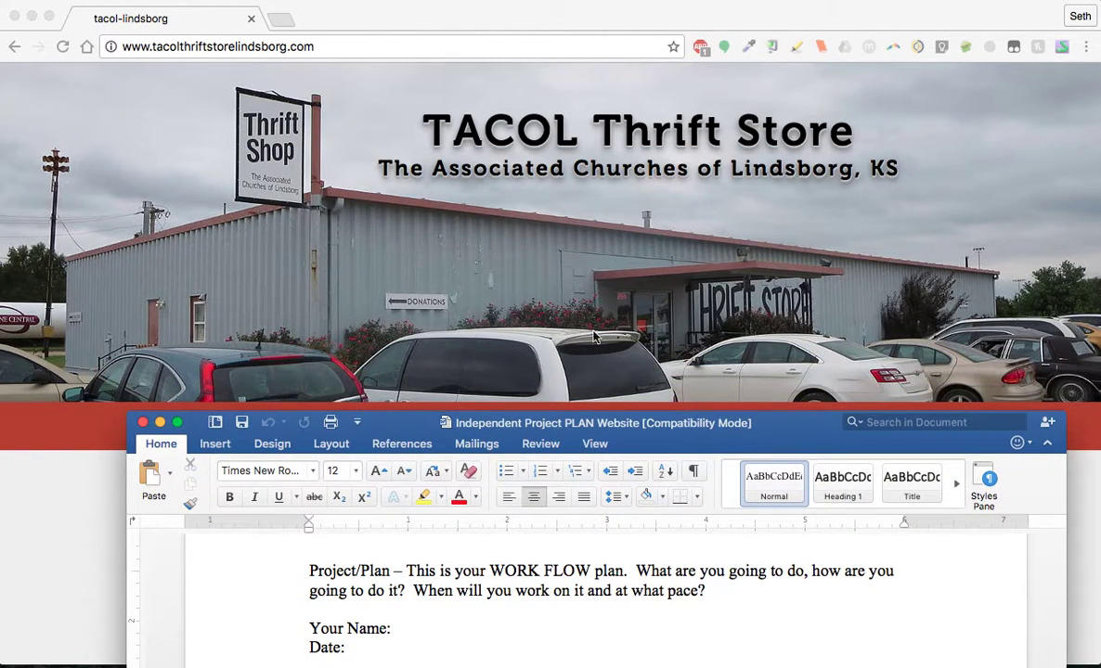
left_click_drag(776, 427, 708, 26)
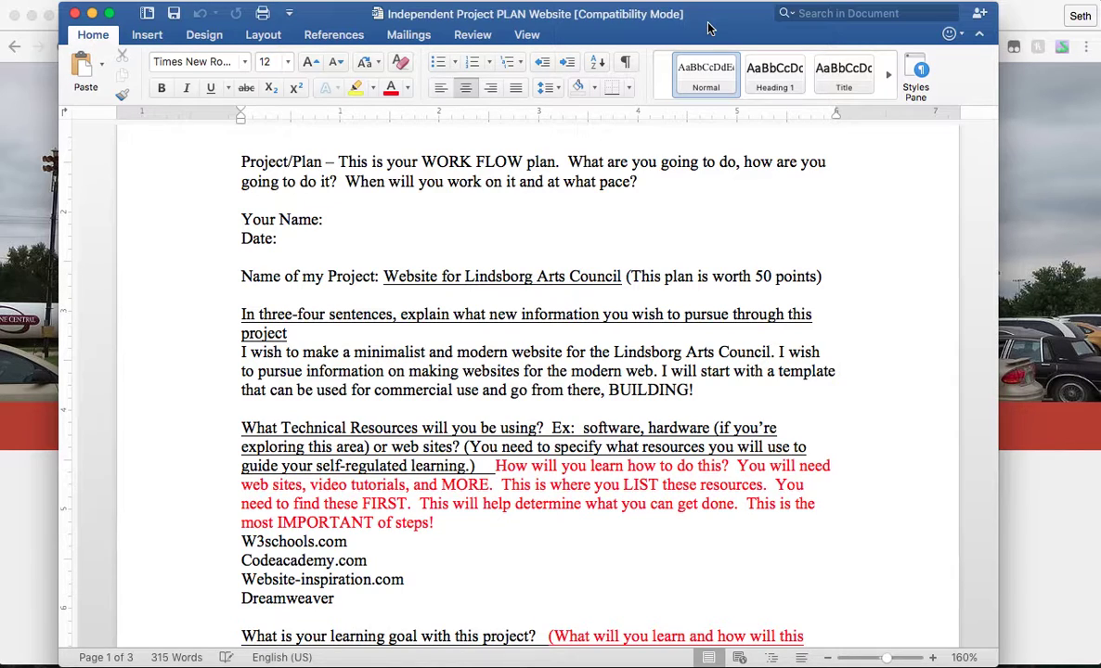
left_click_drag(708, 28, 788, 194)
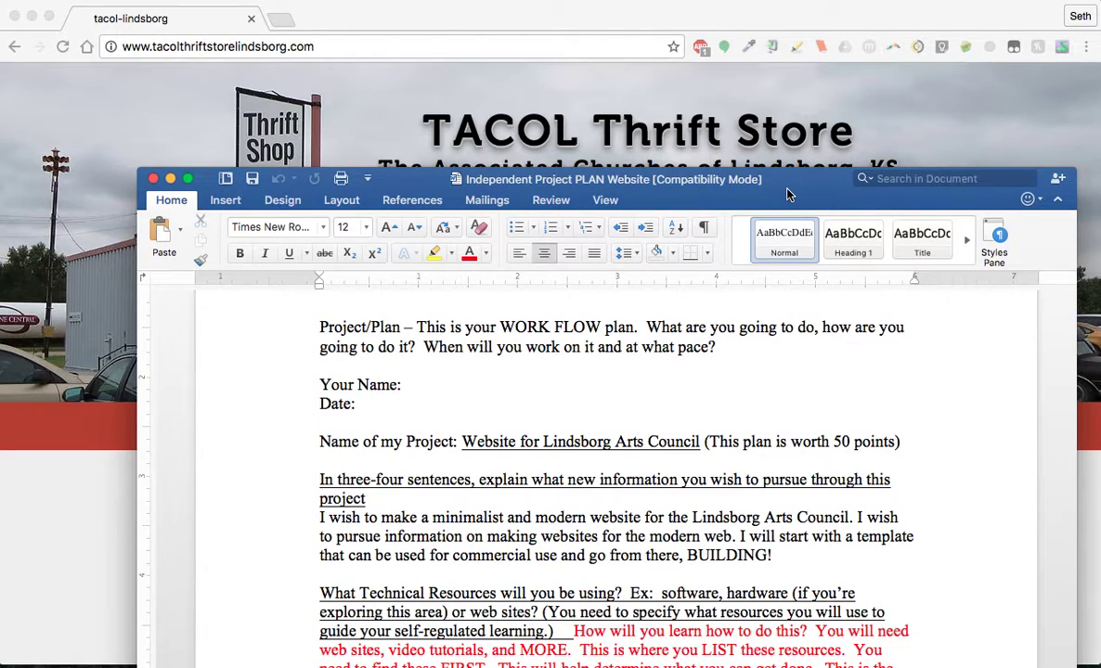
scroll(651, 509, "down", 2)
scroll(652, 508, "down", 5)
scroll(652, 509, "up", 10)
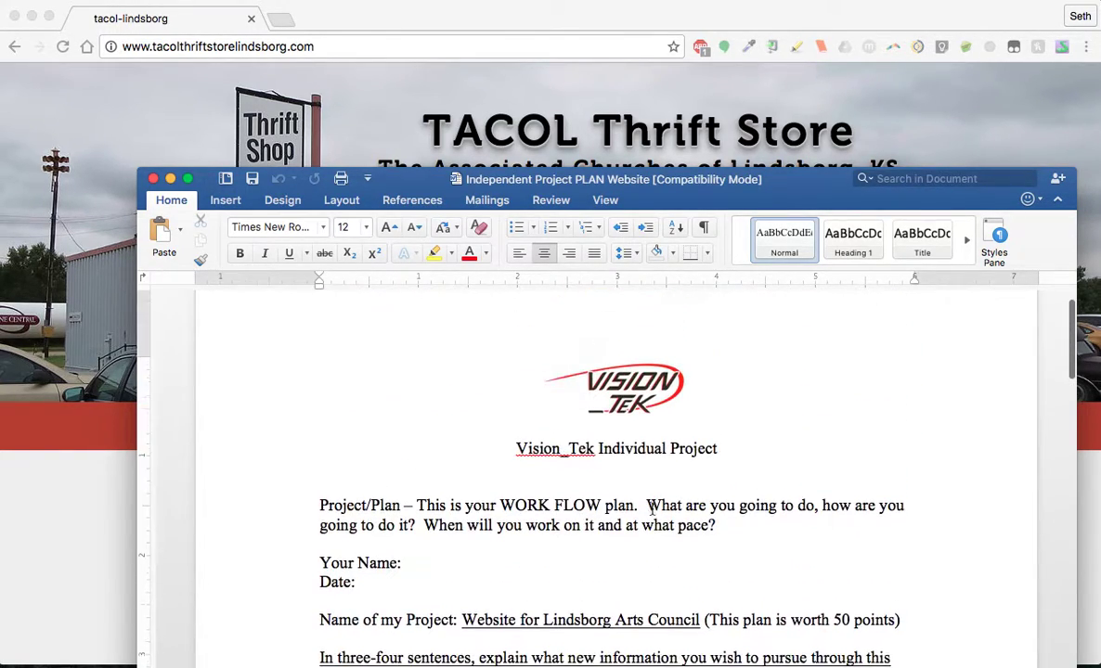
Switch to the TACOL Thrift Store site in Chrome and open the Webmaster Login from the page footer
left_click(566, 13)
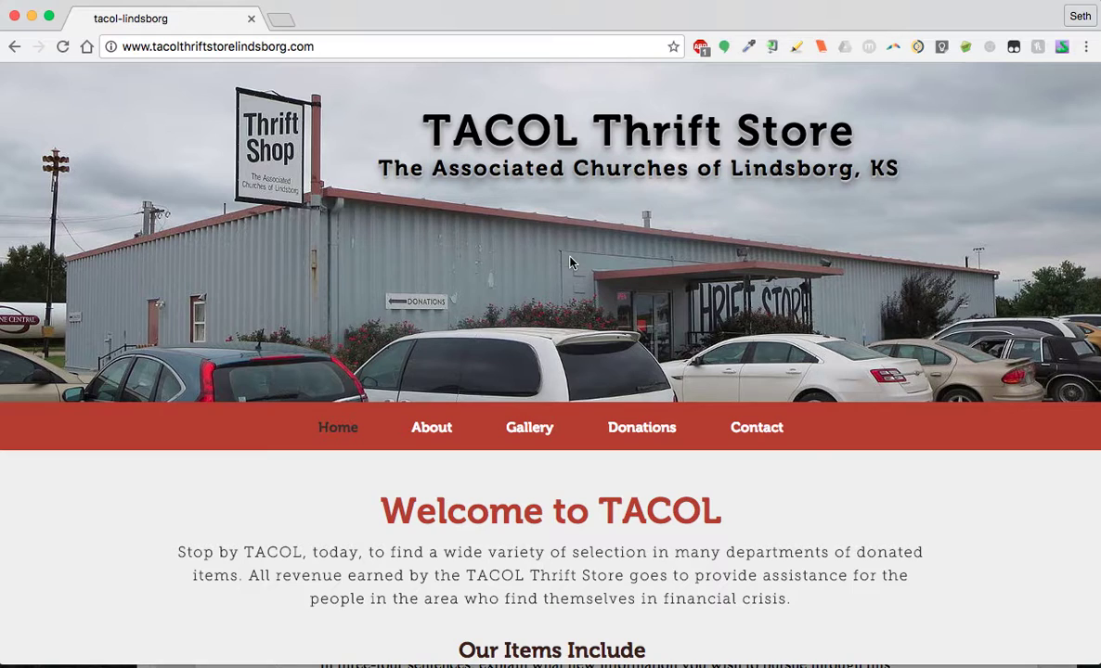
scroll(570, 264, "down", 10)
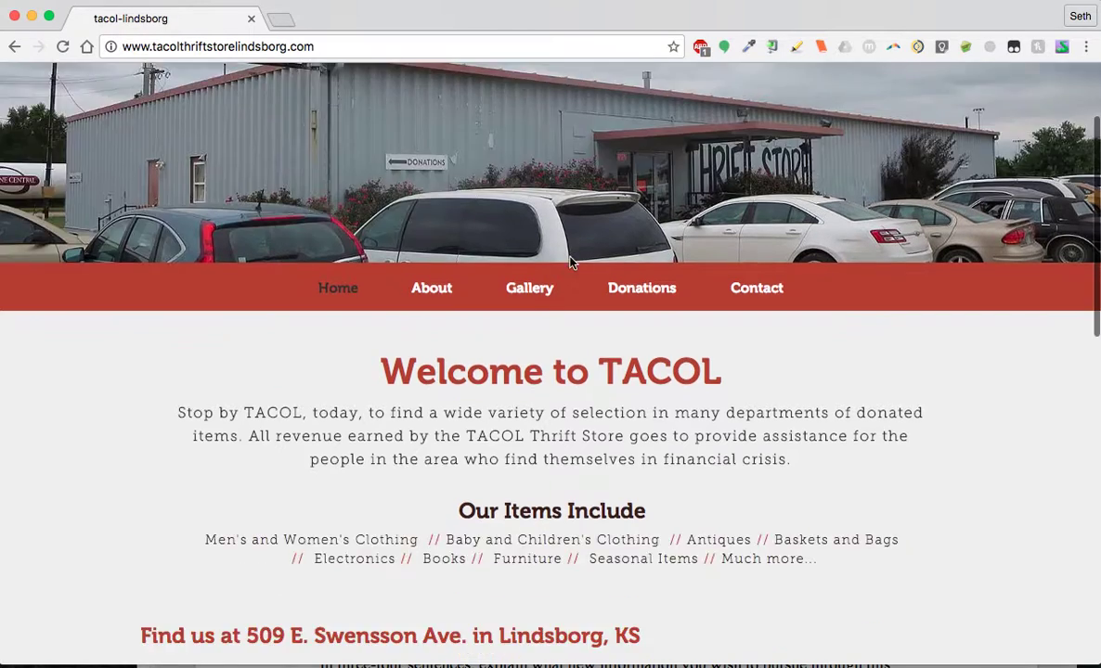
scroll(835, 603, "down", 2)
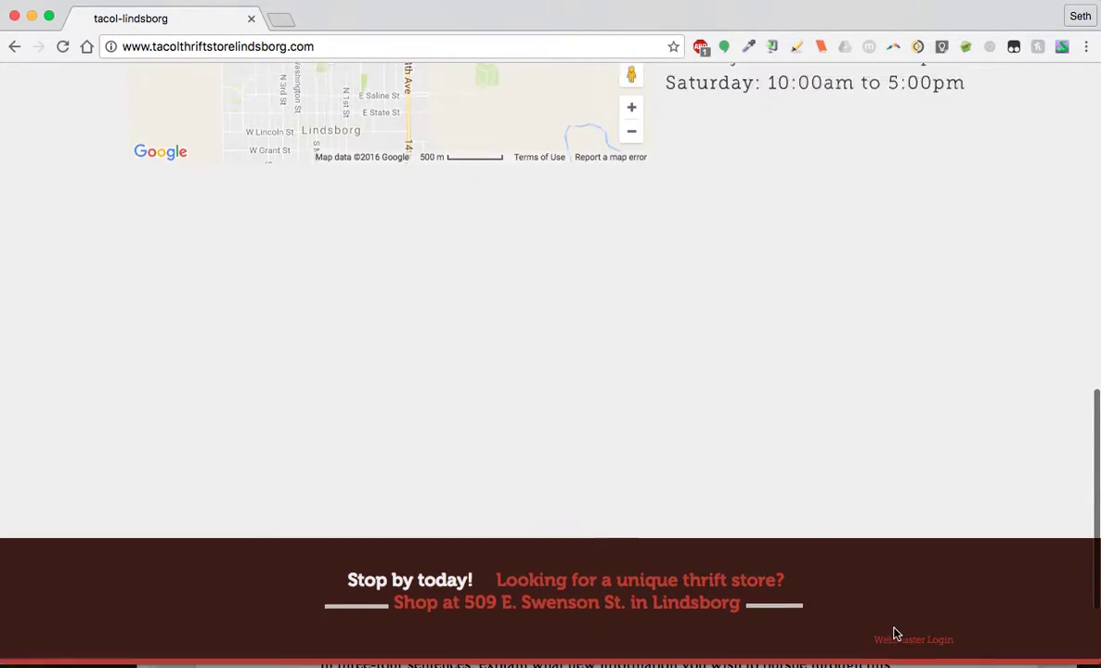
left_click(906, 592)
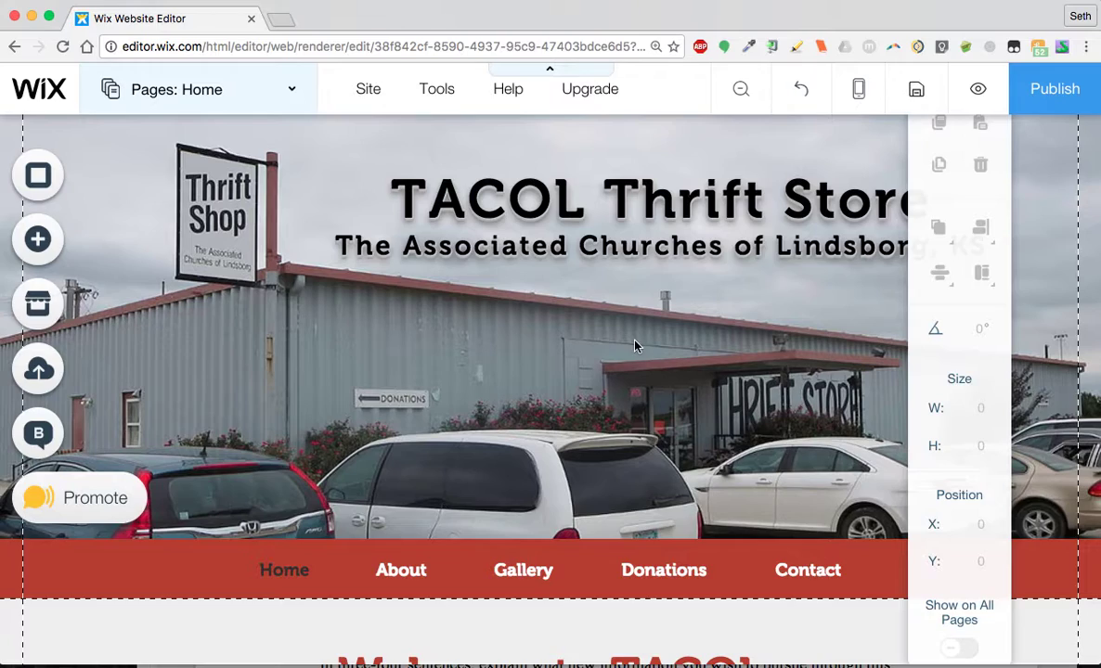
Look over the home page's header, navigation bar and welcome section in the Wix editor
scroll(635, 346, "down", 3)
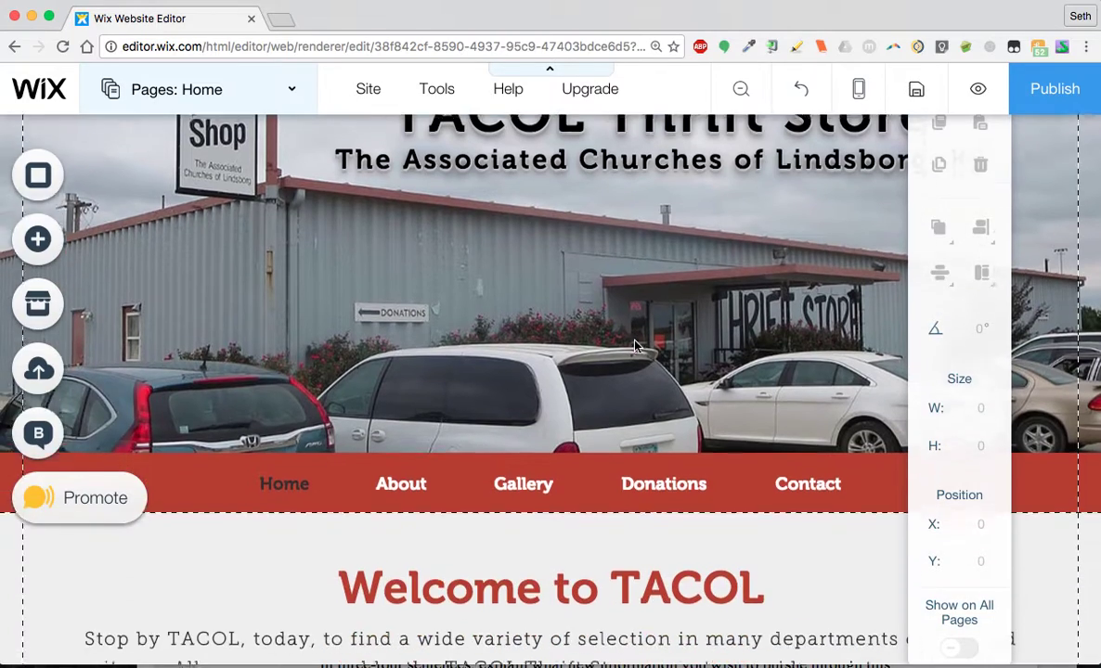
scroll(635, 346, "up", 3)
scroll(634, 346, "down", 7)
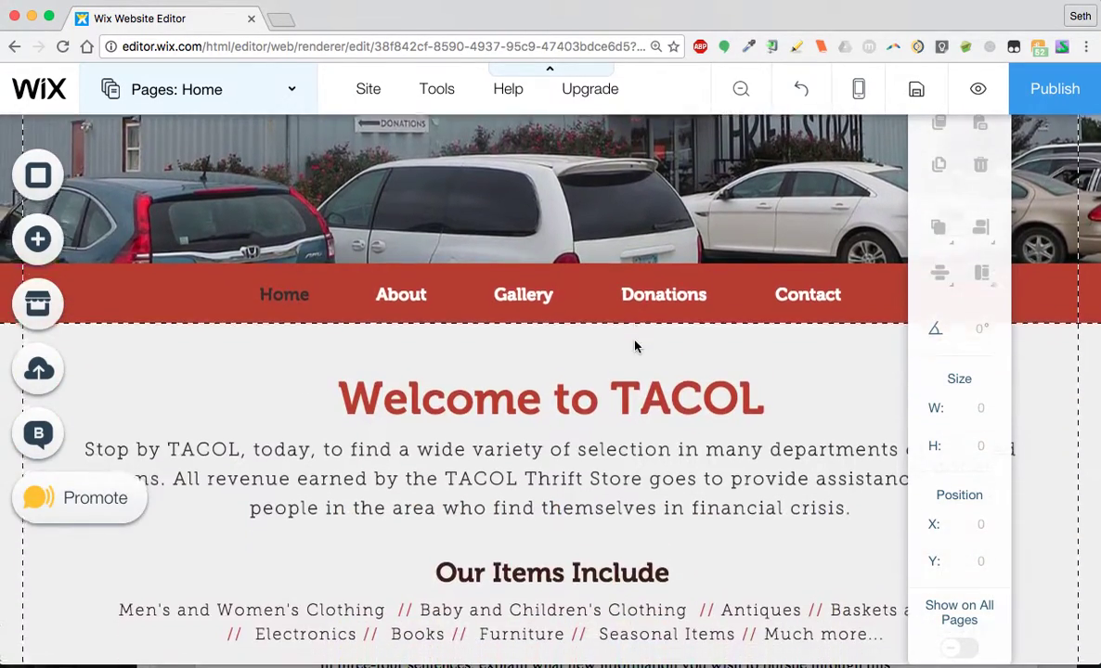
scroll(635, 343, "up", 5)
scroll(634, 341, "up", 2)
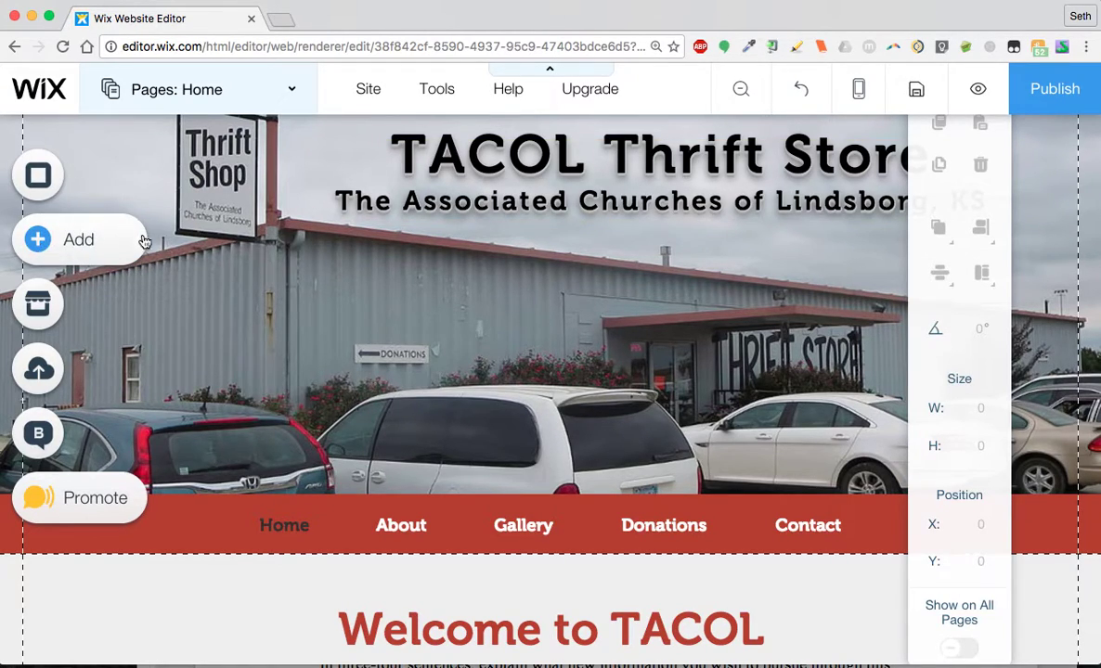
View the image and text elements that can be added to the site, and close the list
left_click(42, 245)
mouse_move(122, 201)
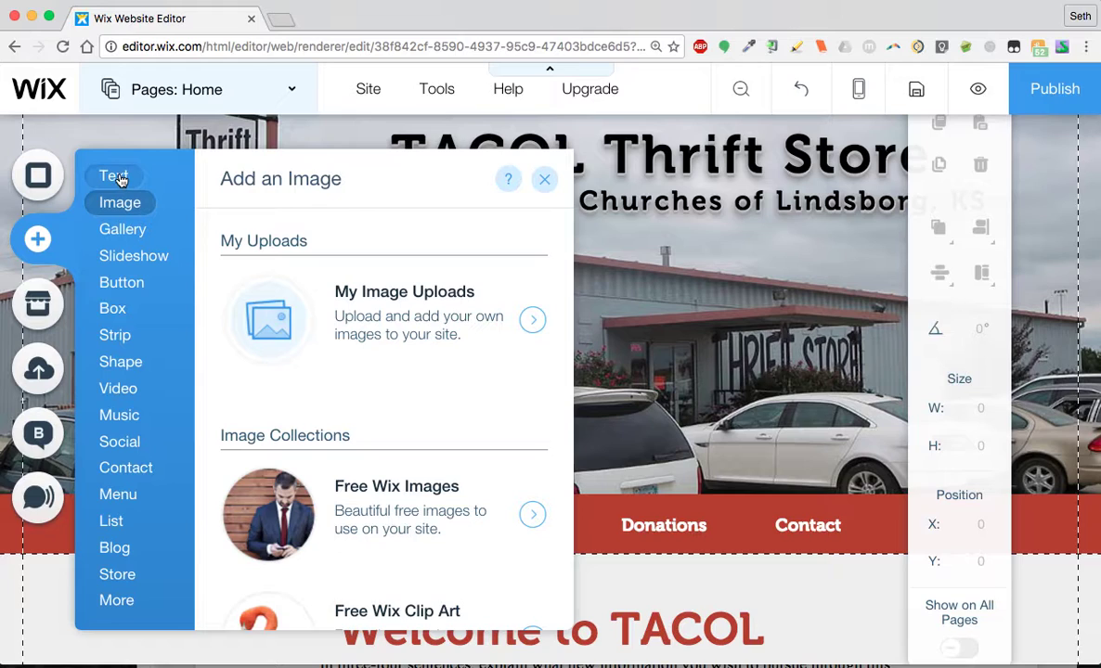
mouse_move(120, 179)
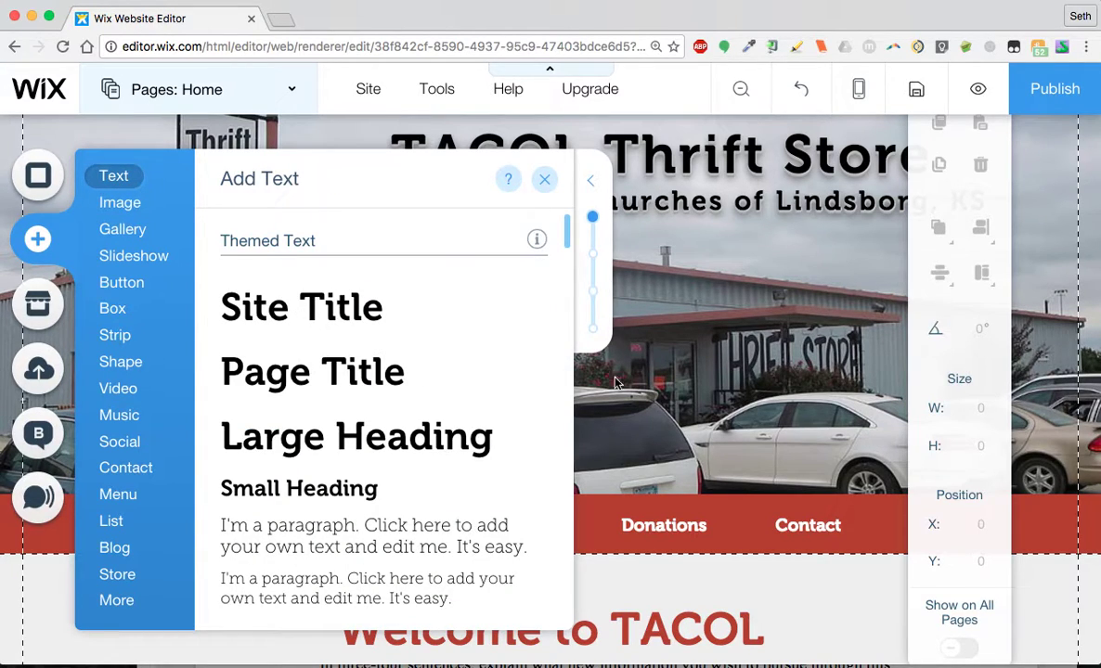
left_click(728, 399)
Inspect the text settings of the opening hours block, close them without changes, and return to the page header
scroll(627, 464, "down", 10)
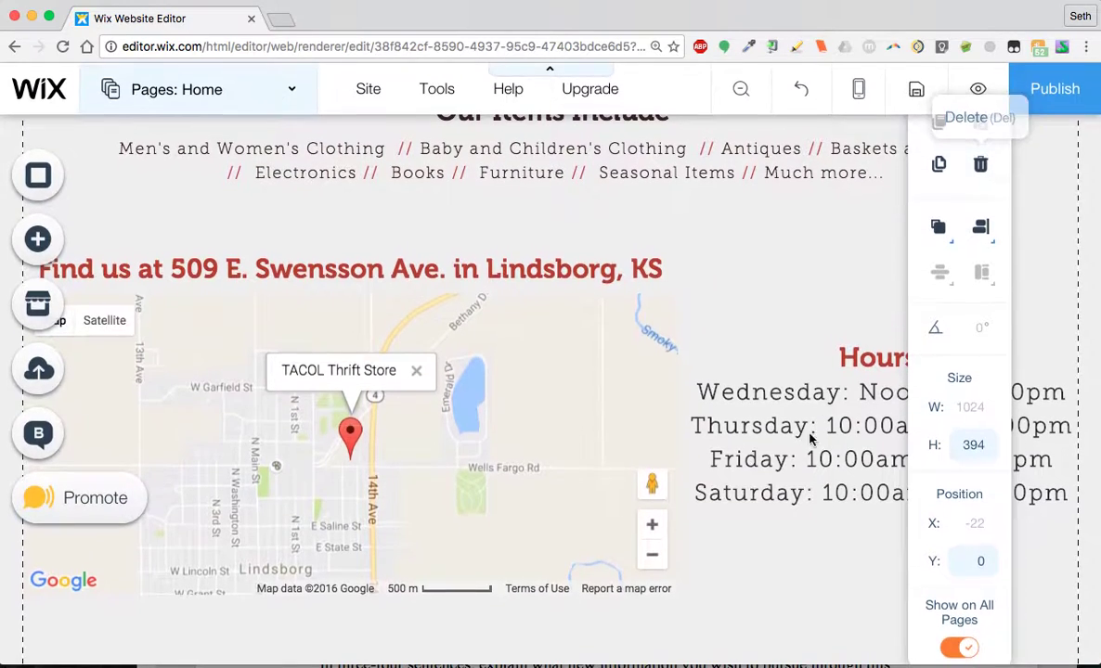
left_click(796, 452)
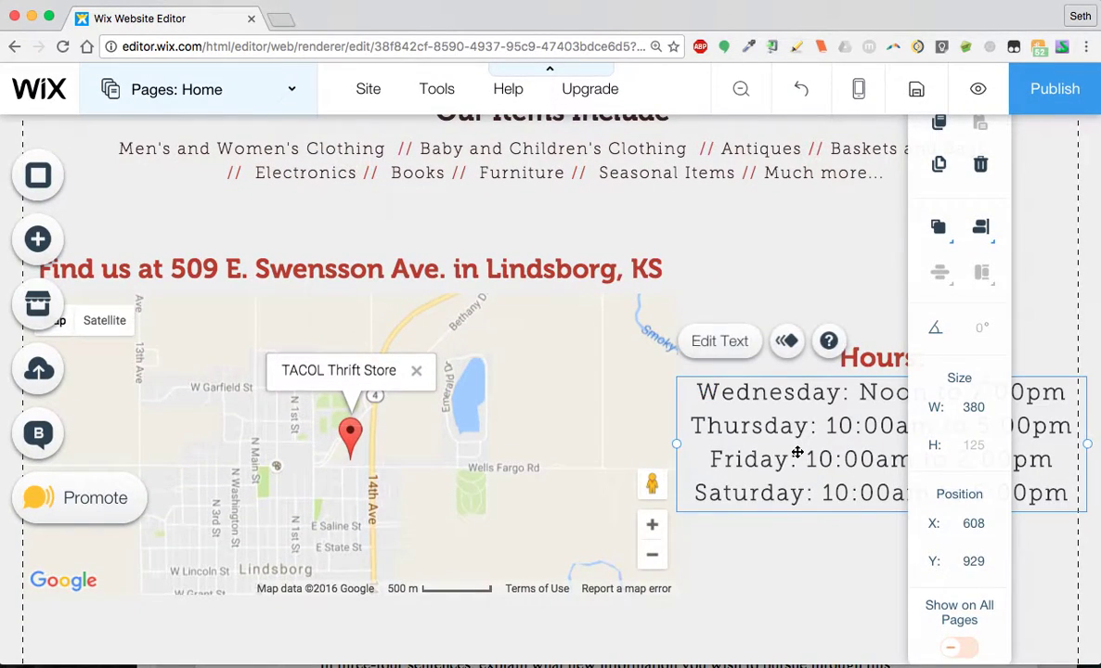
left_click(730, 361)
left_click(776, 397)
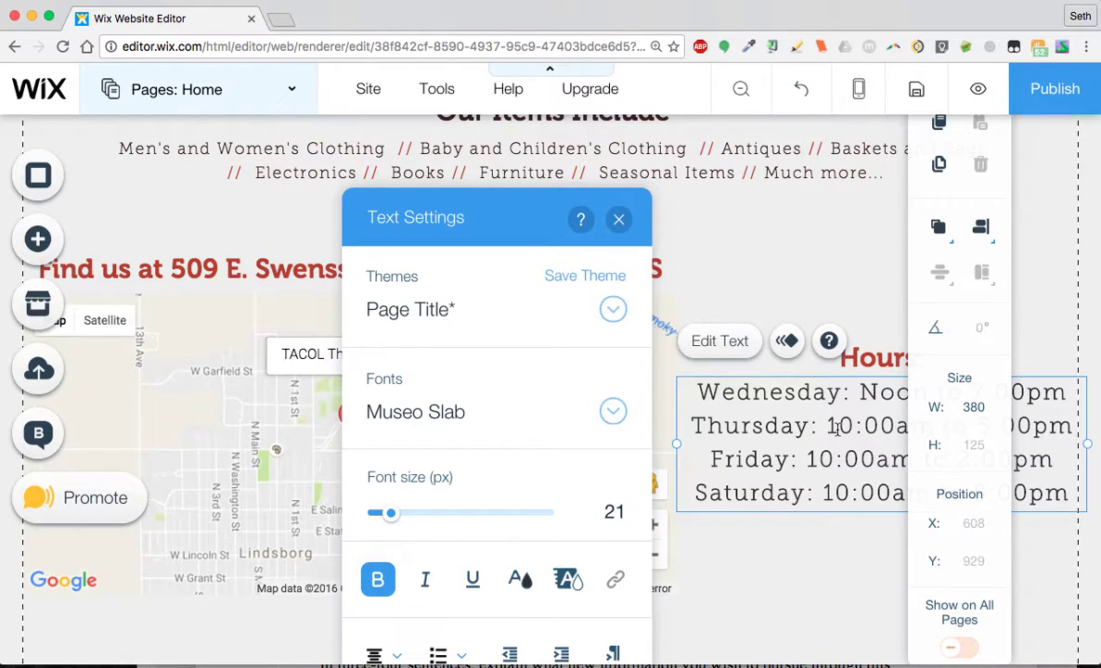
left_click(618, 218)
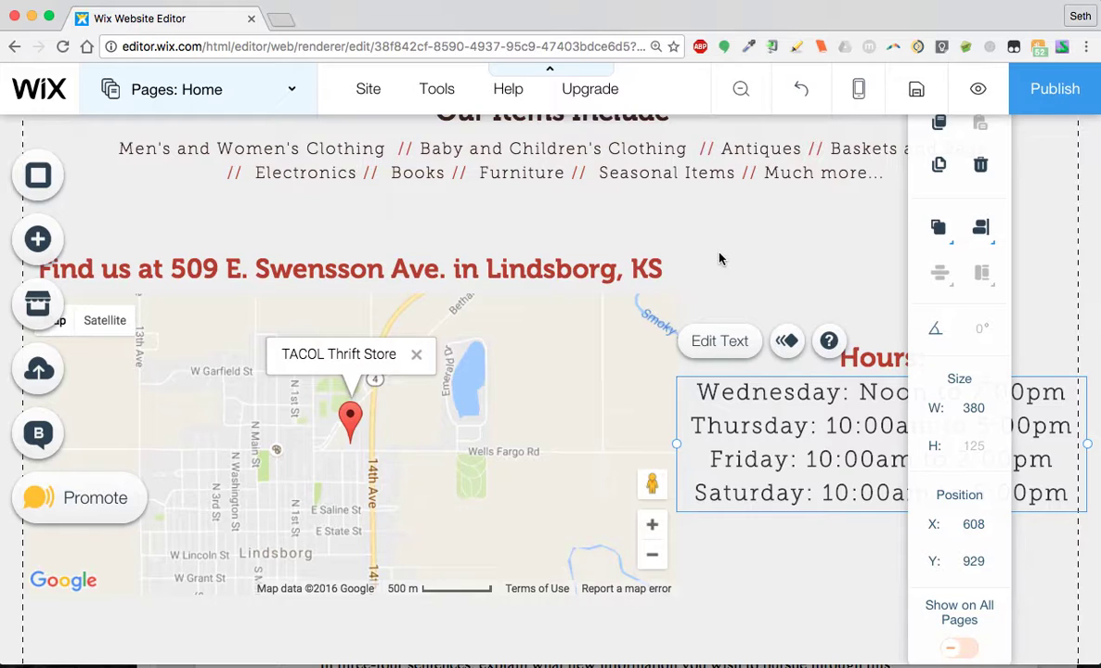
scroll(719, 259, "up", 10)
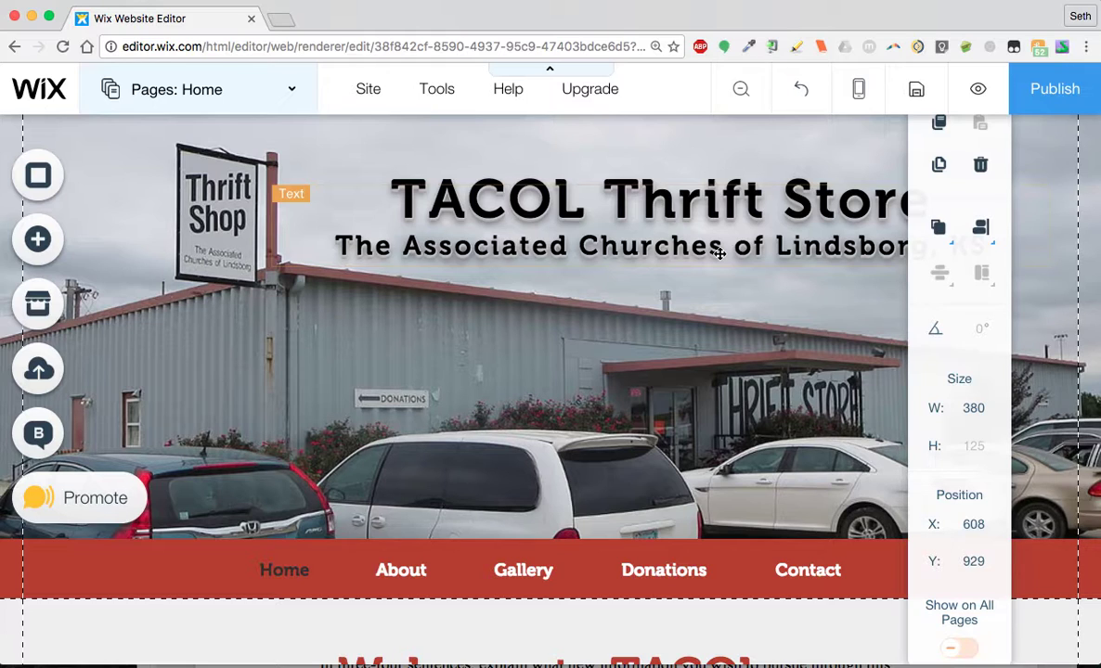
Switch to the Independent Project PLAN Website document in Word and move its window up the screen
key("ctrl+Up")
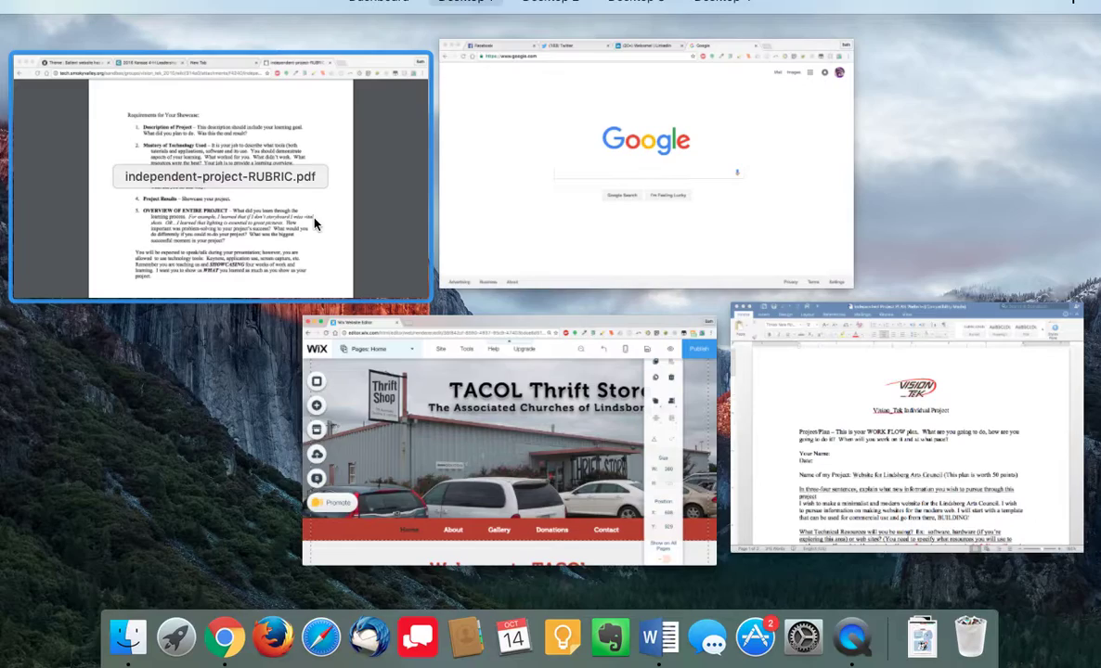
left_click(870, 400)
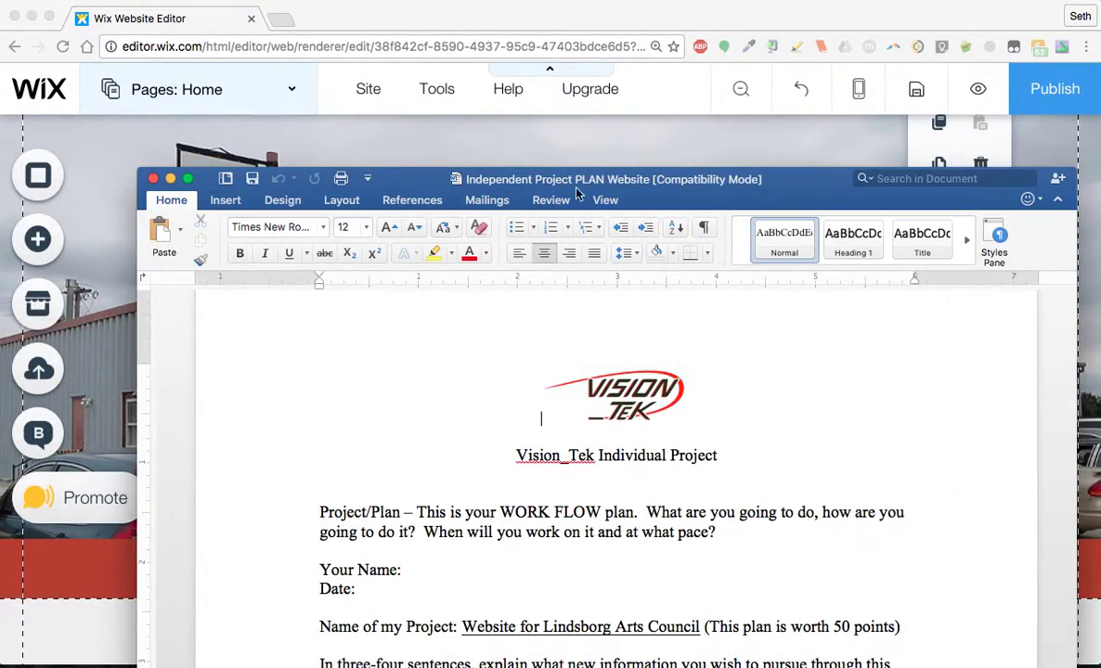
scroll(533, 173, "down", 1)
left_click_drag(533, 172, 505, 15)
Review the plan's technical resources, learning goal and weekly task table through the Upon Completion row
scroll(480, 393, "down", 2)
scroll(479, 394, "down", 10)
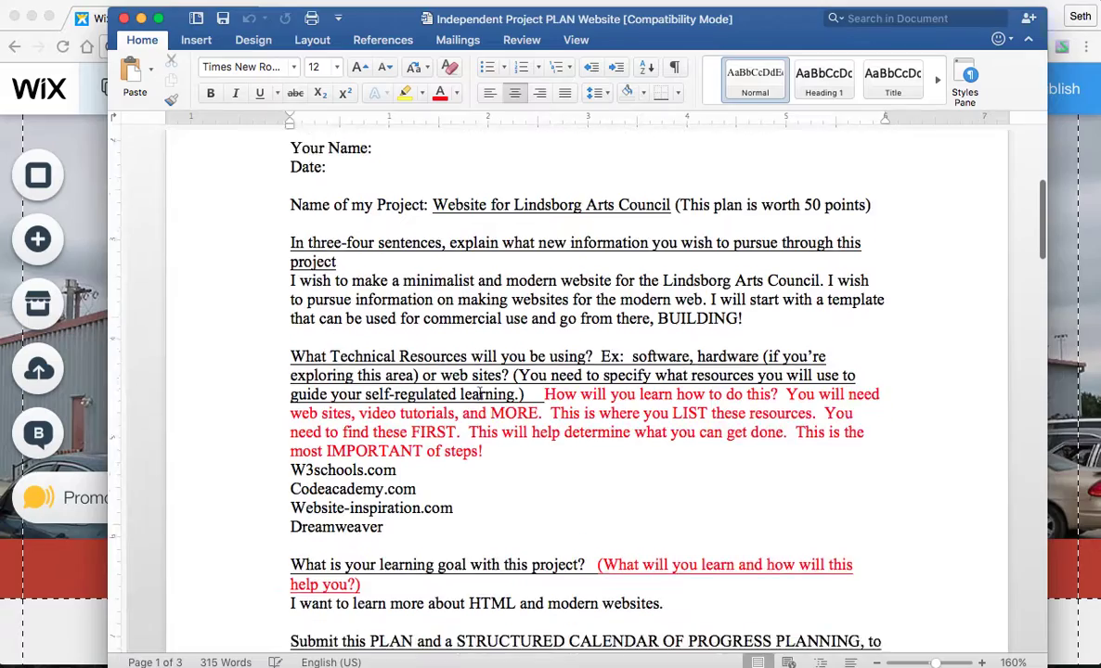
scroll(480, 393, "down", 7)
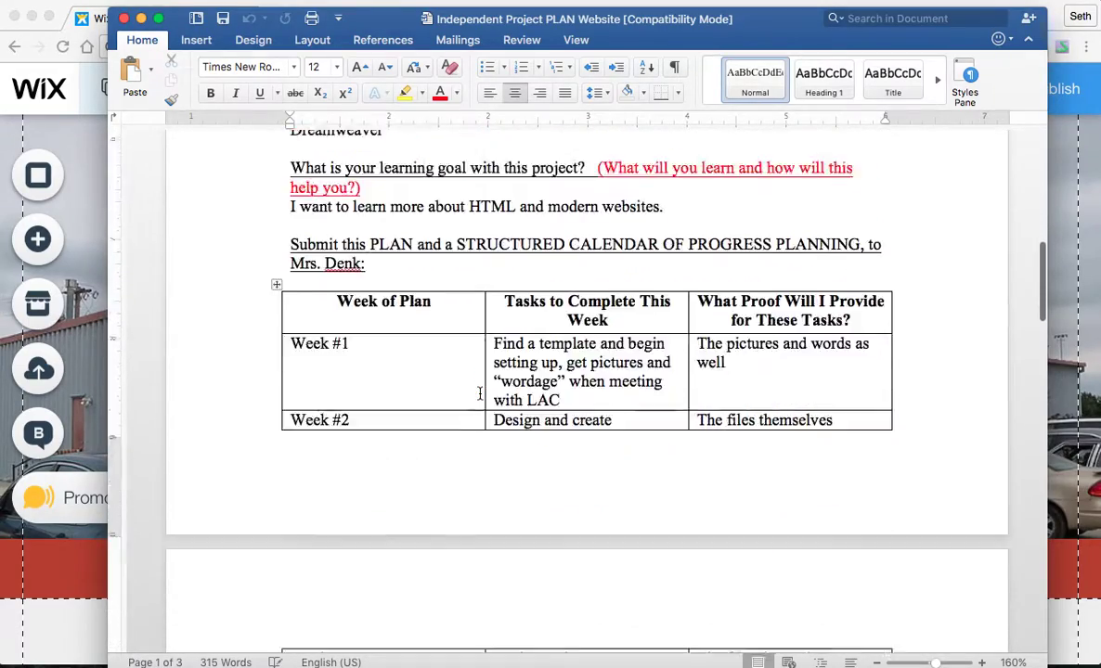
scroll(486, 392, "up", 2)
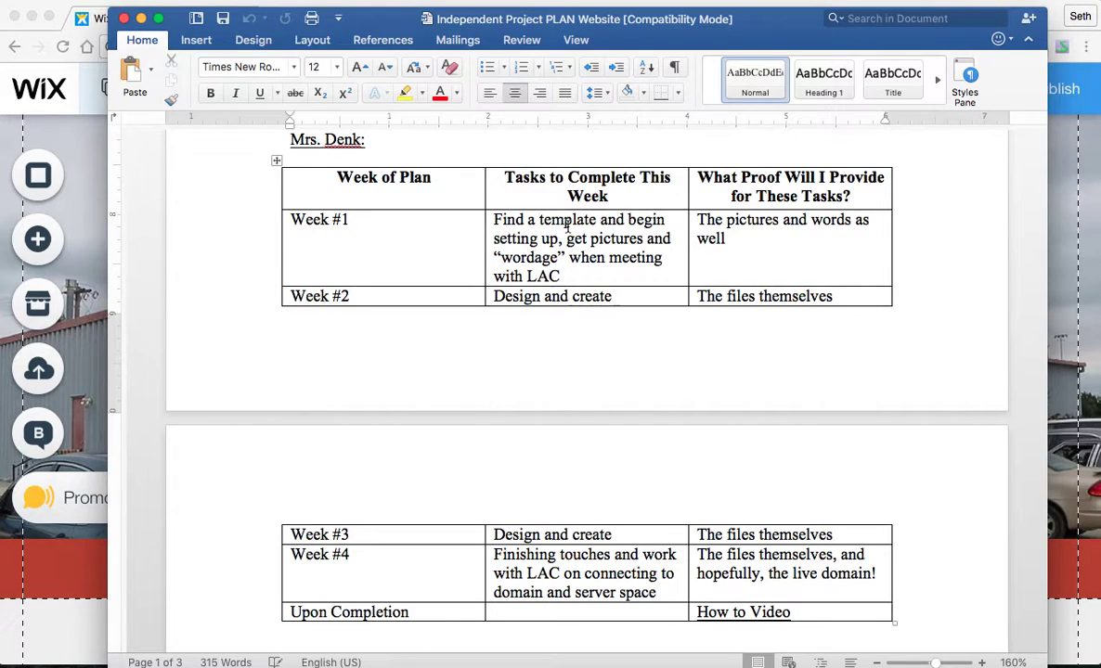
scroll(501, 381, "down", 2)
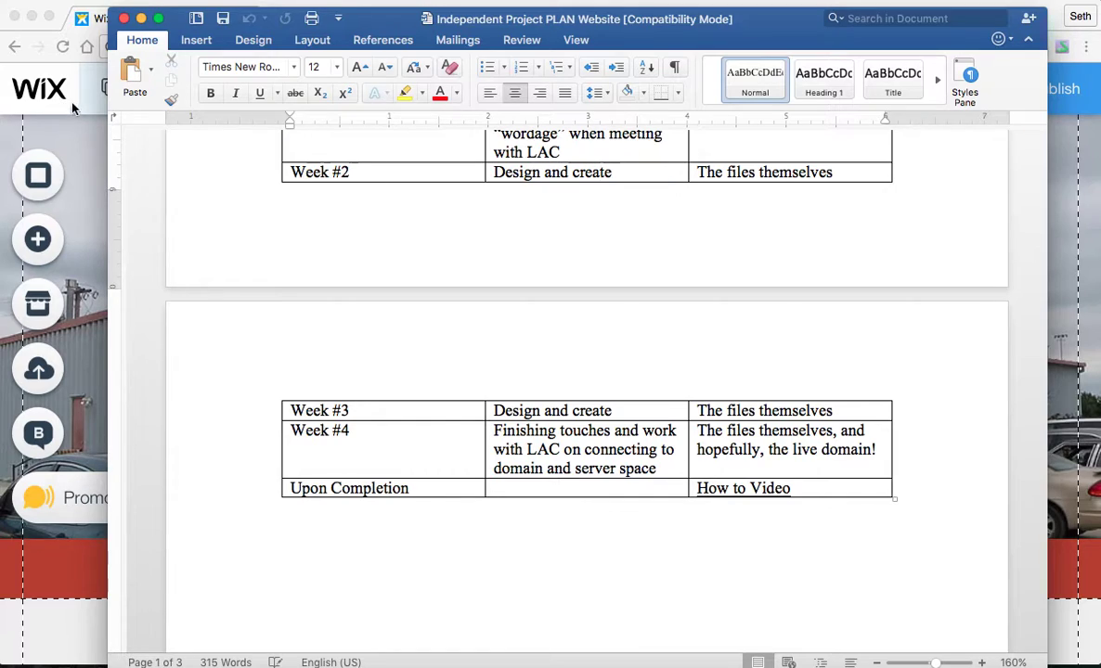
Return to the Wix editor in Chrome, preview the site, and review the home page's welcome text, map and hours
left_click(88, 137)
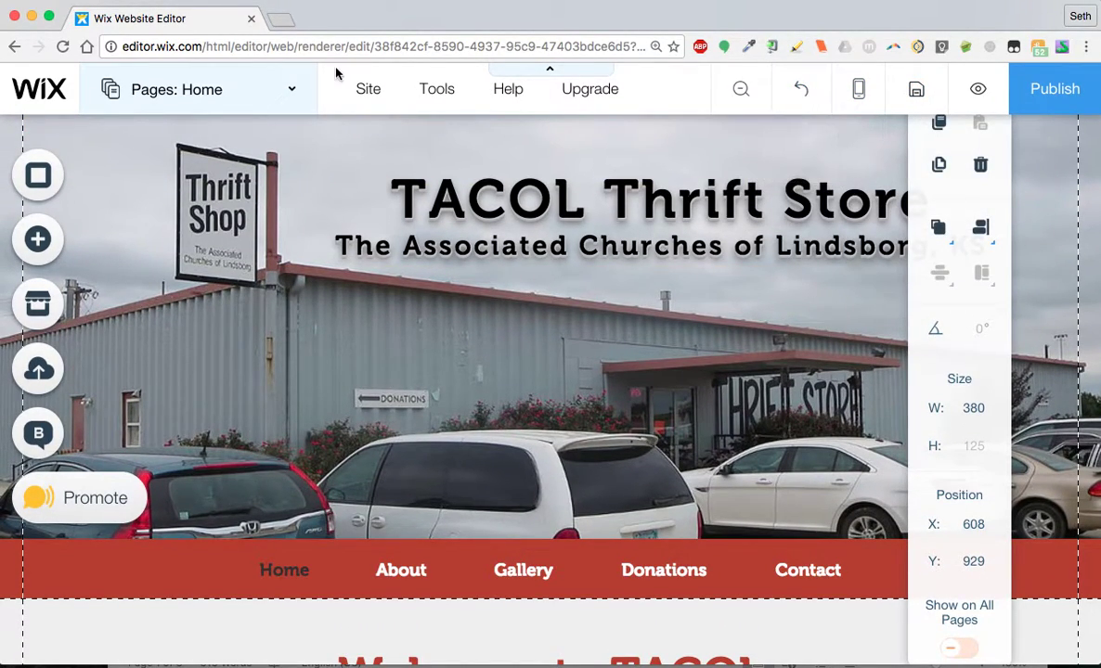
left_click(974, 90)
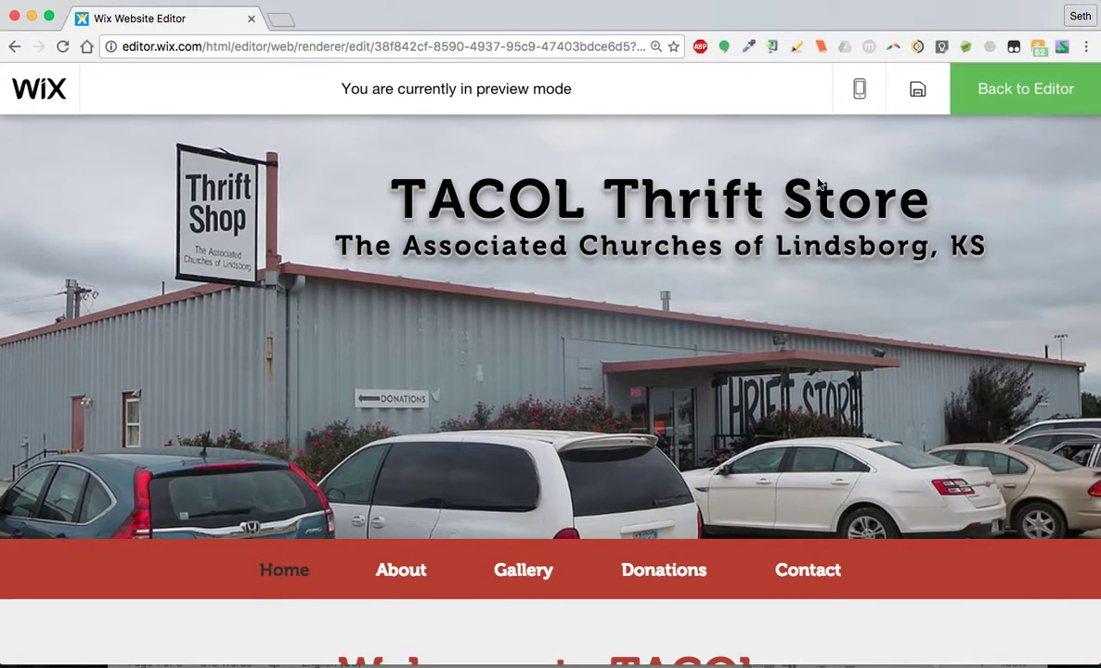
scroll(587, 291, "down", 5)
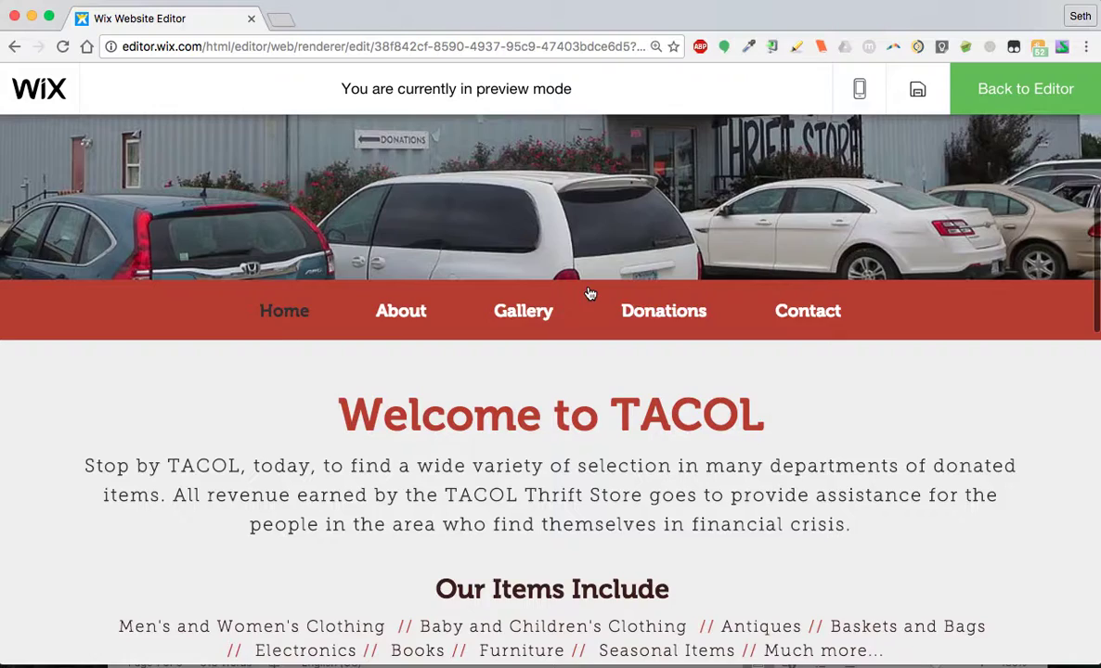
scroll(640, 278, "down", 3)
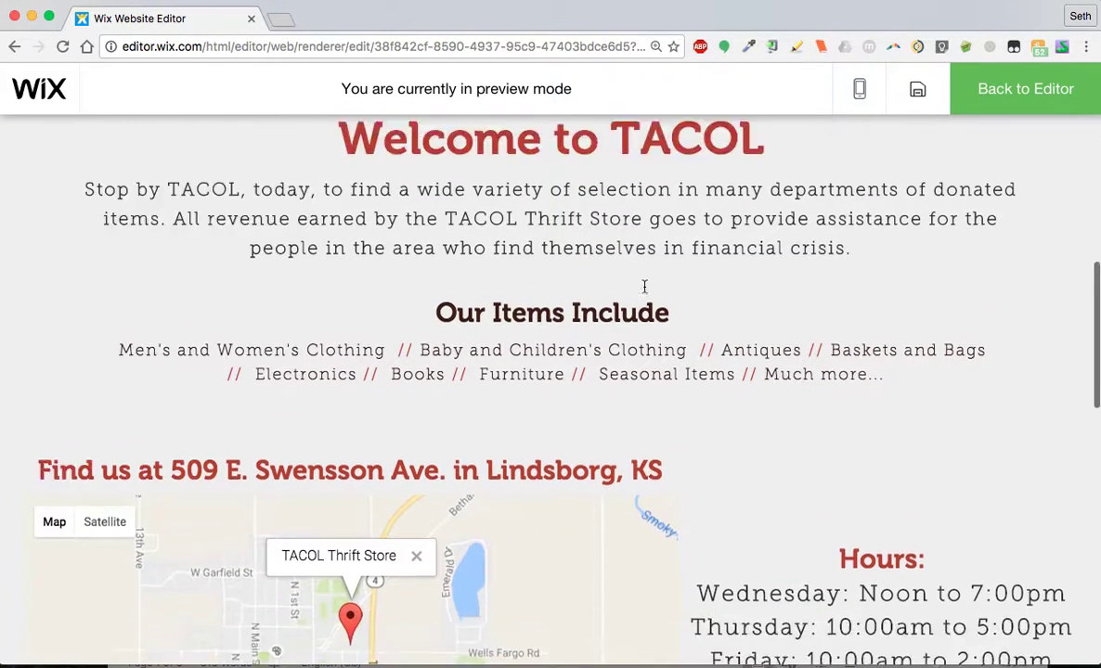
scroll(650, 269, "down", 2)
scroll(666, 222, "up", 2)
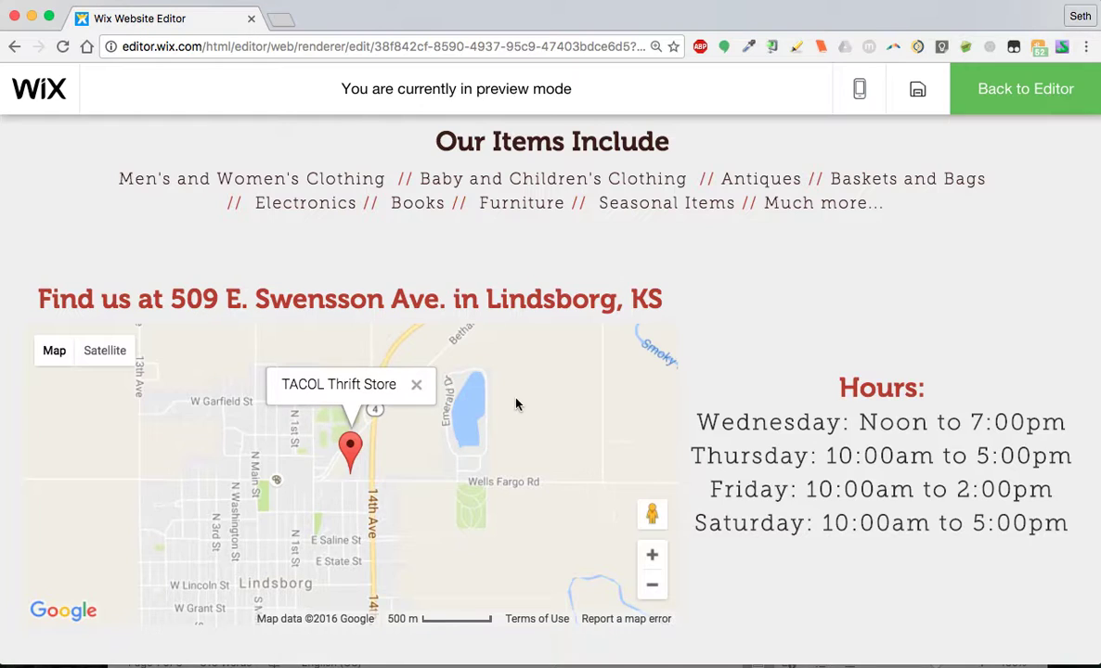
scroll(482, 371, "up", 5)
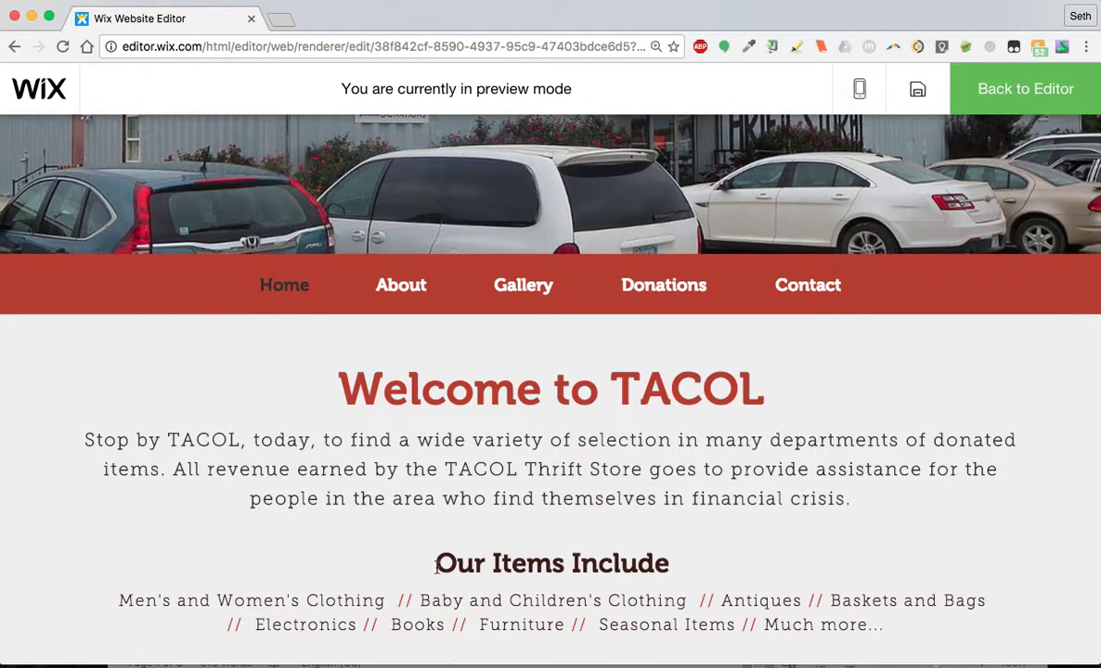
Review the About page's description, weekly specials and store growth list in the site preview
left_click(396, 292)
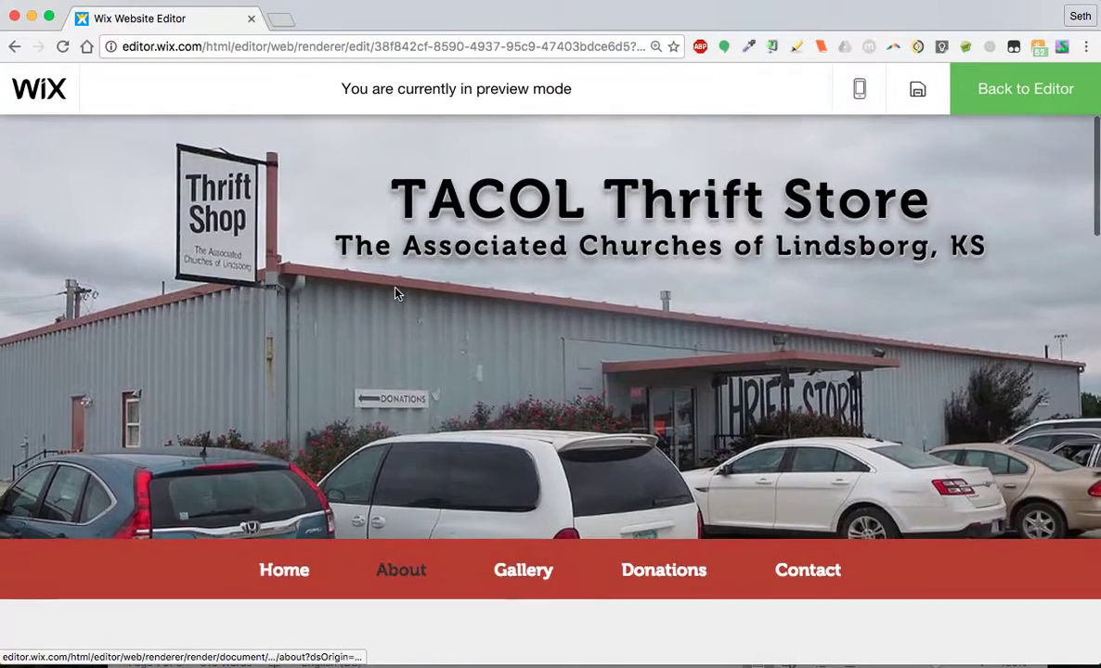
scroll(390, 422, "down", 1)
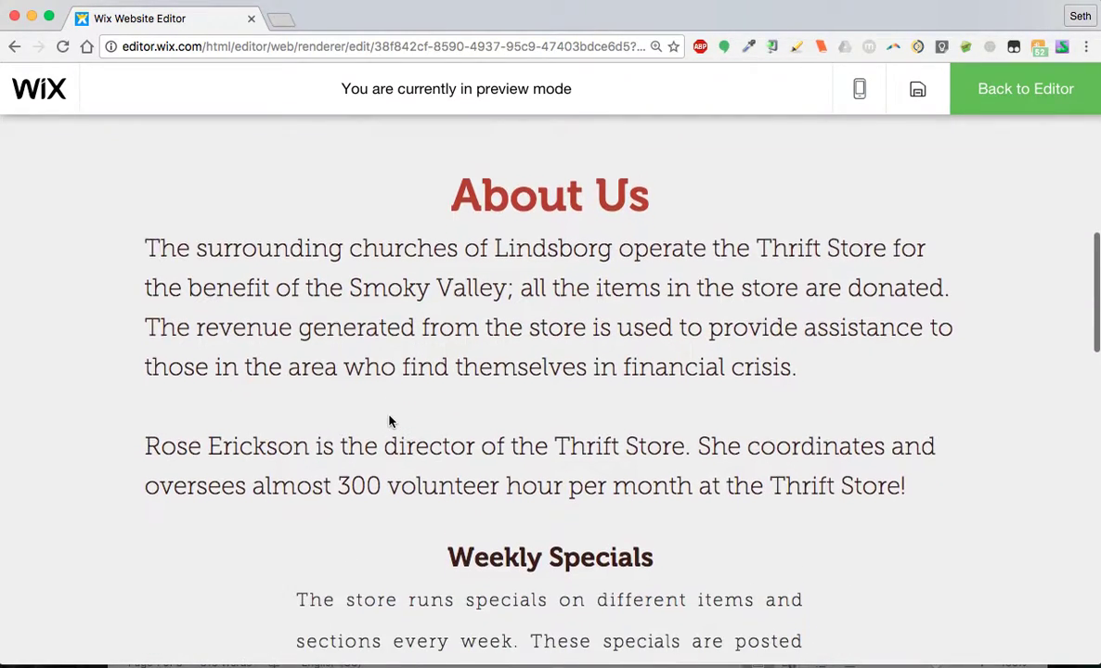
scroll(369, 321, "down", 7)
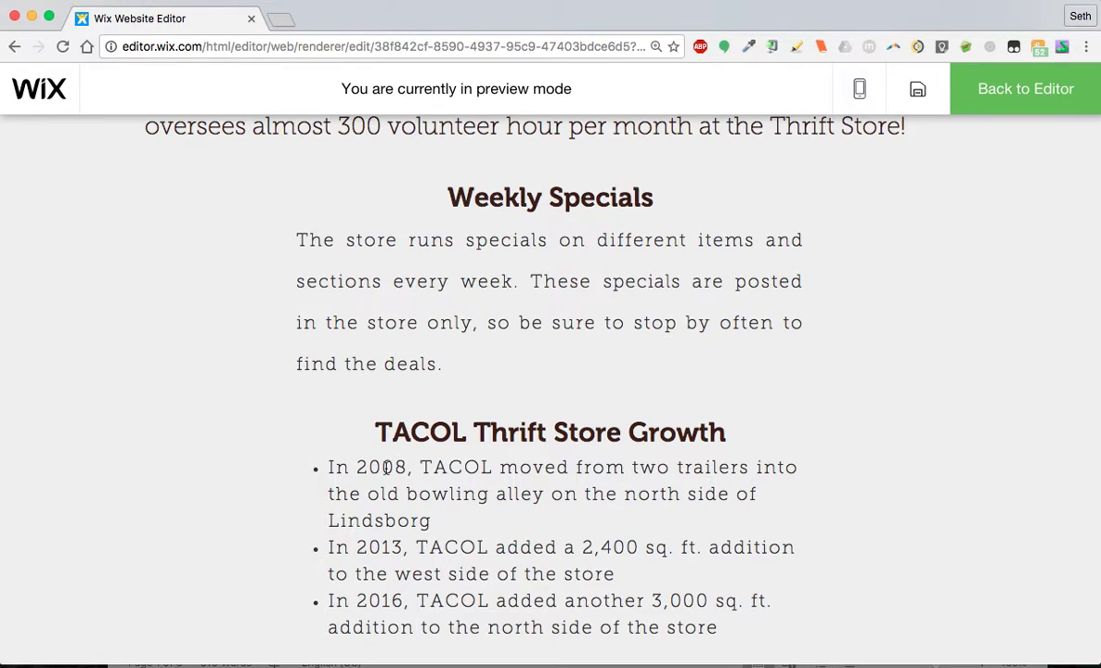
scroll(408, 352, "down", 4)
scroll(434, 352, "up", 14)
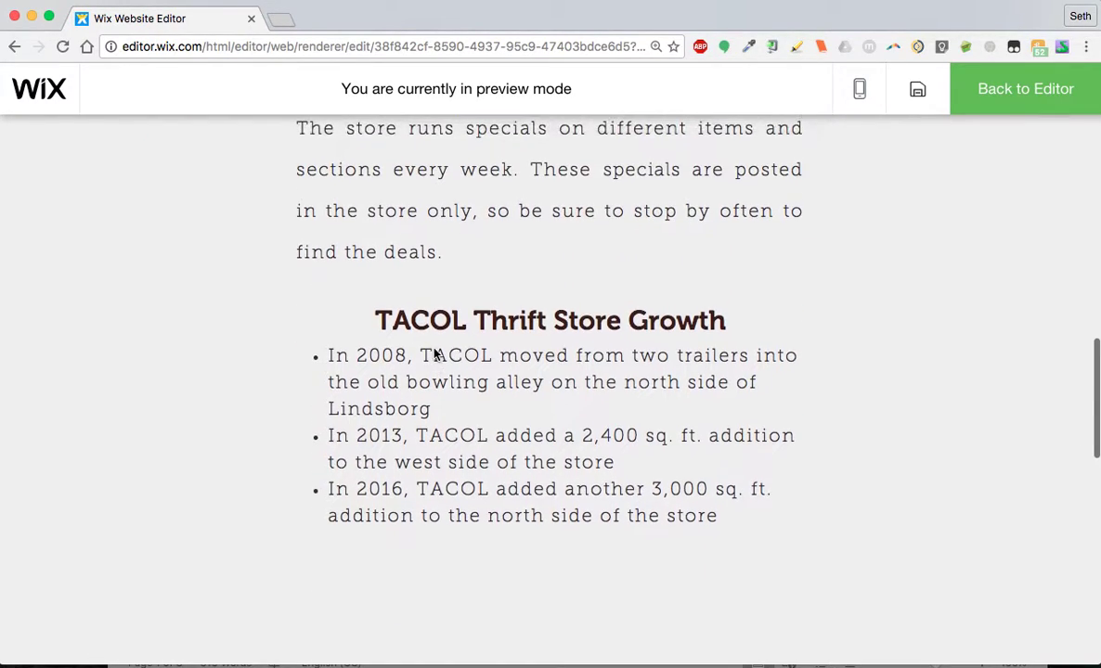
scroll(433, 349, "up", 2)
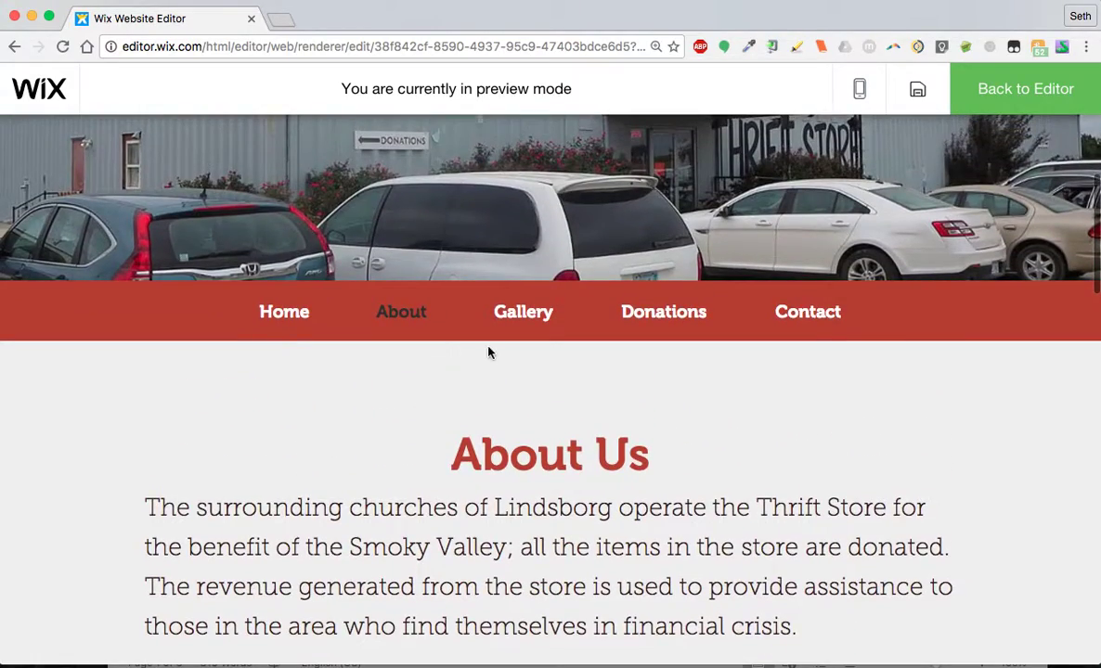
Review the Gallery page's section photos and show more of them, including Fabrics, Baskets & Bags and Accessories
left_click(524, 313)
scroll(491, 496, "down", 14)
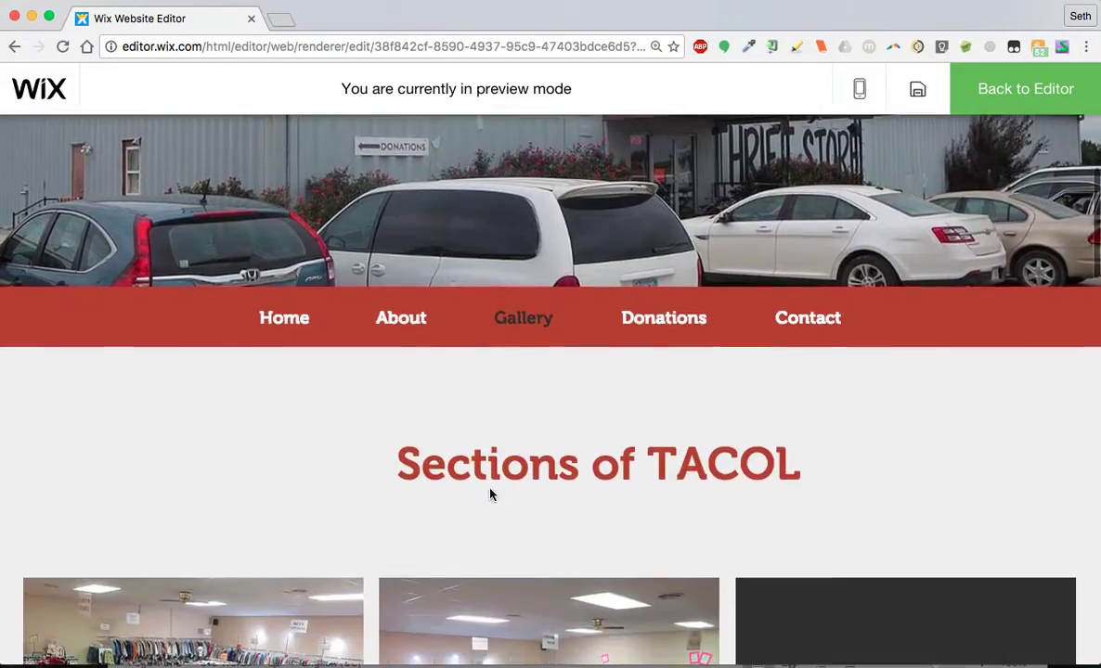
scroll(491, 495, "down", 3)
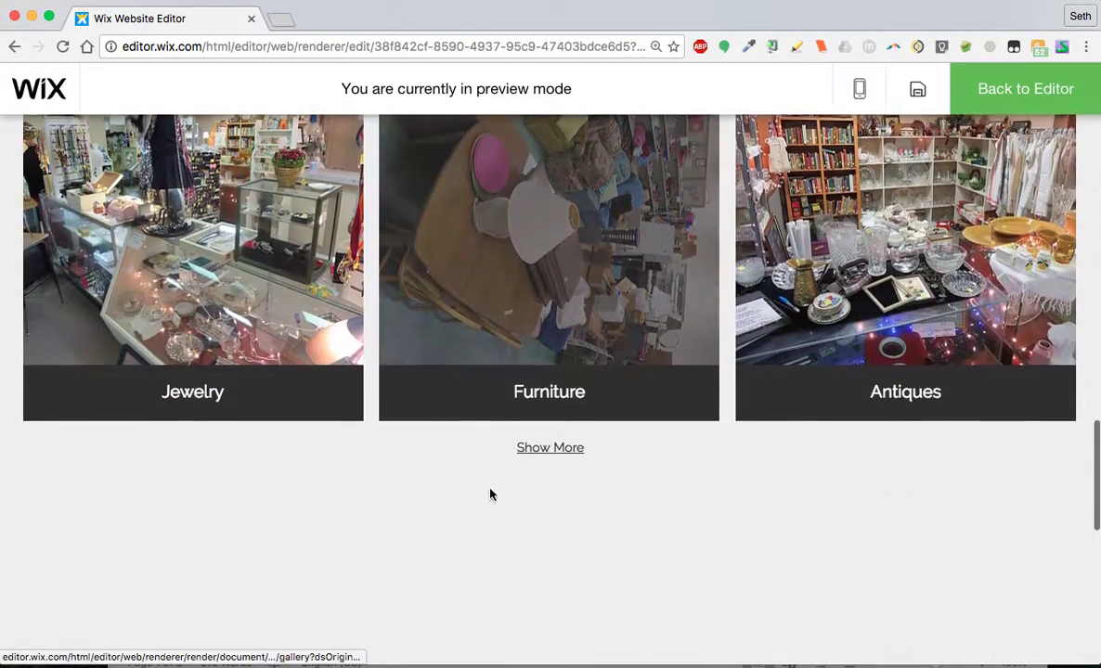
left_click(532, 453)
scroll(538, 456, "down", 3)
scroll(538, 455, "up", 20)
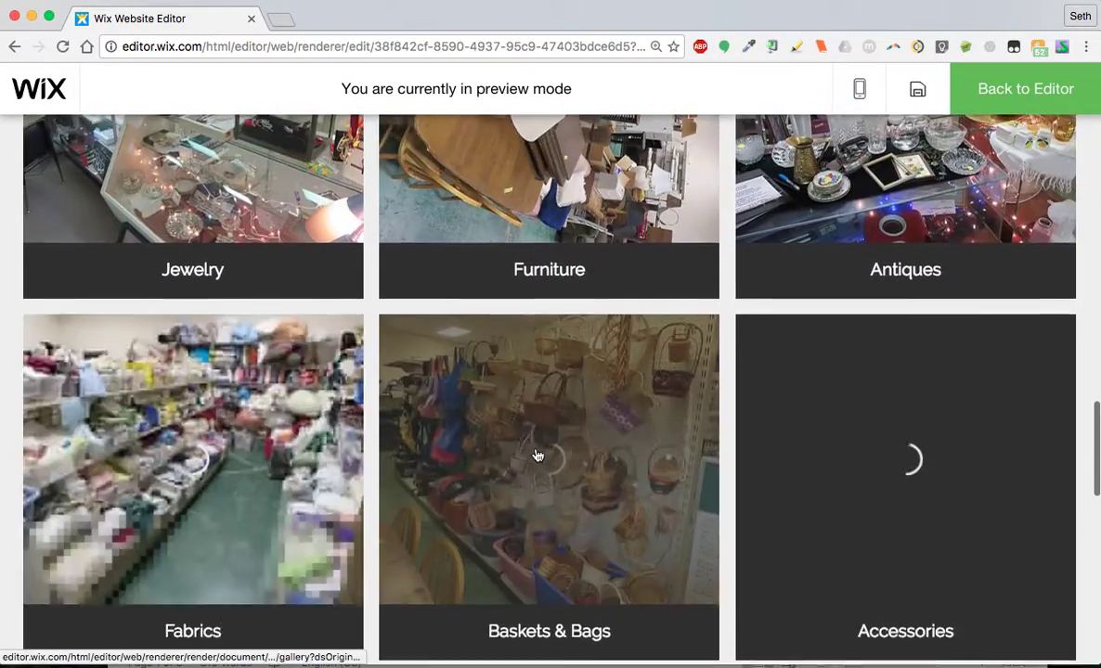
scroll(537, 456, "up", 1)
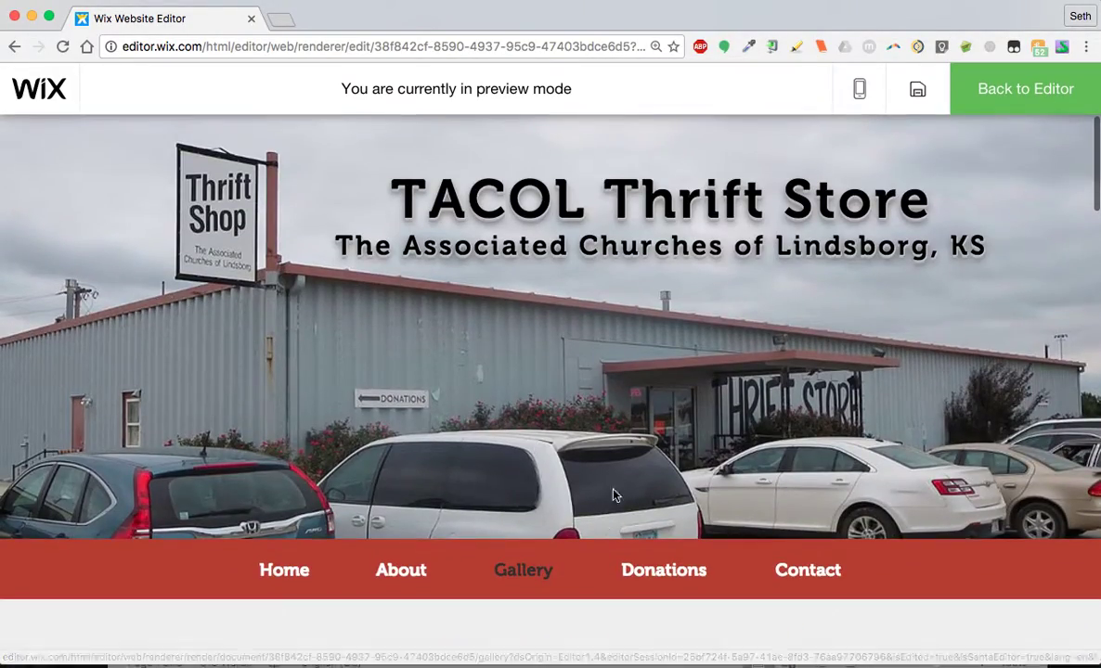
Review the Donations page's guidelines and its list of items that are not accepted
left_click(647, 569)
scroll(646, 575, "down", 6)
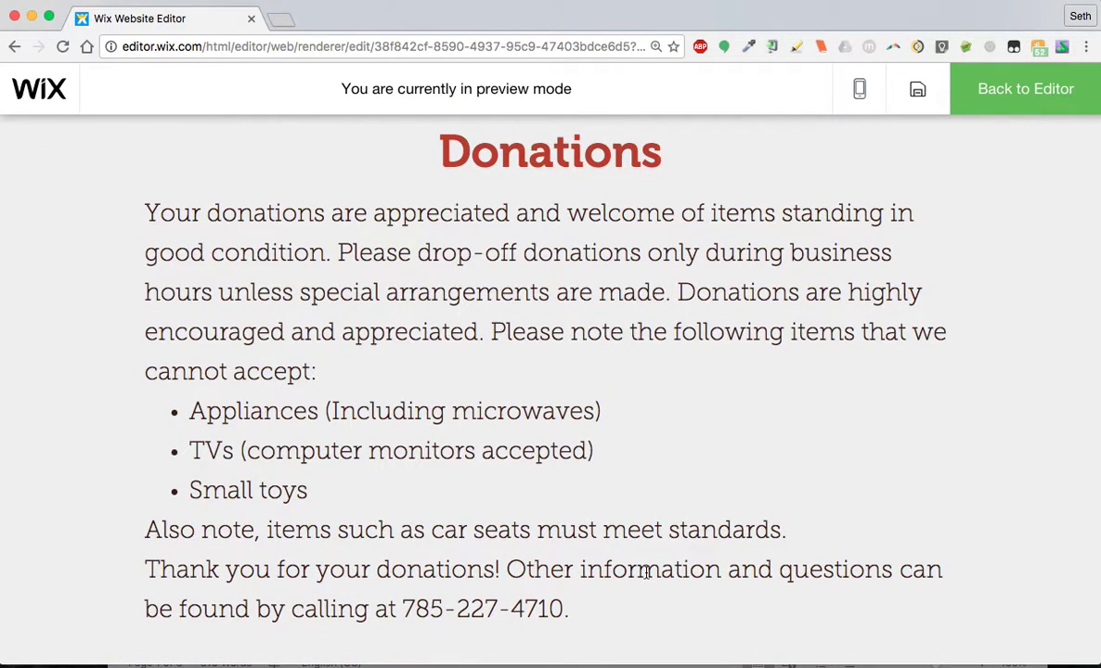
scroll(647, 575, "down", 3)
scroll(647, 577, "up", 6)
scroll(647, 575, "up", 3)
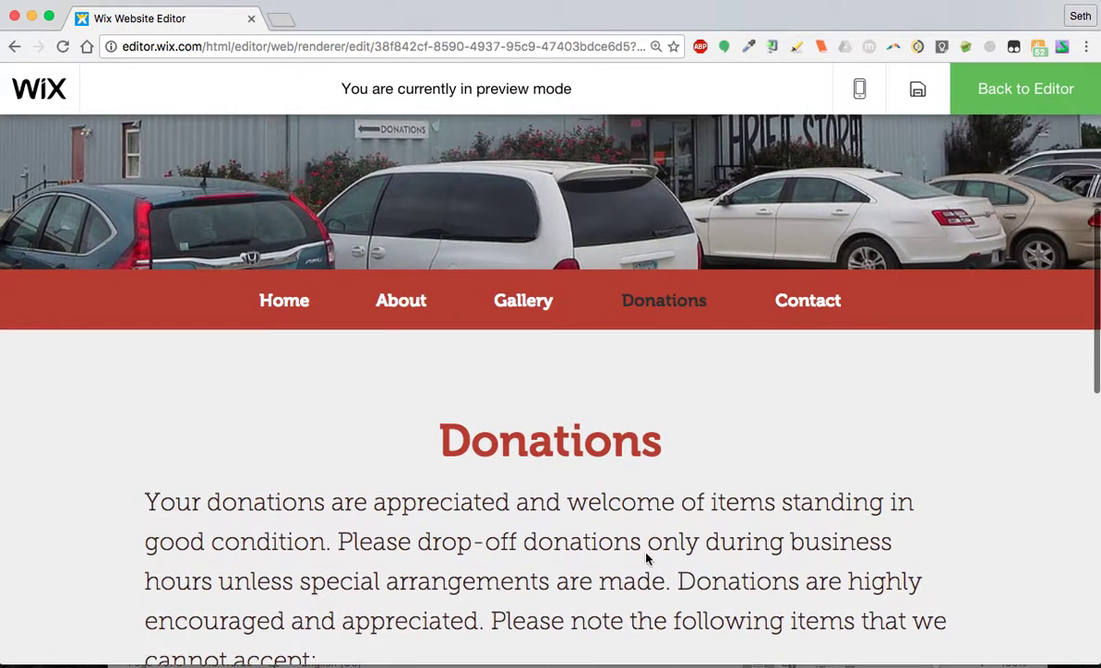
View the Contact page's phone and address details, and return to the Home page
left_click(796, 310)
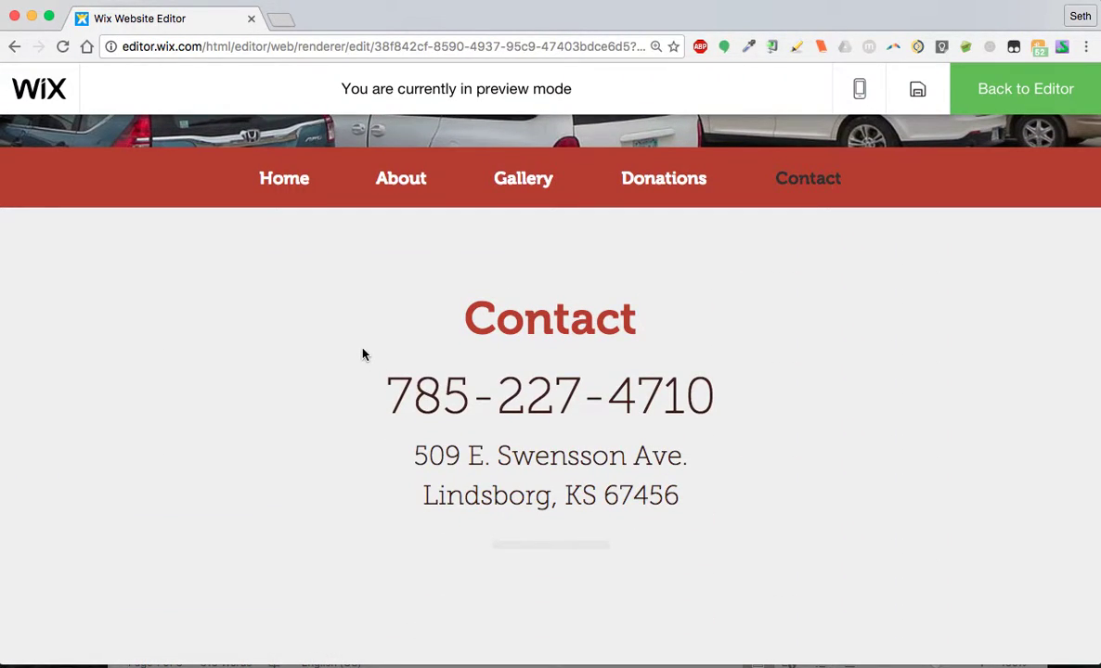
left_click(288, 181)
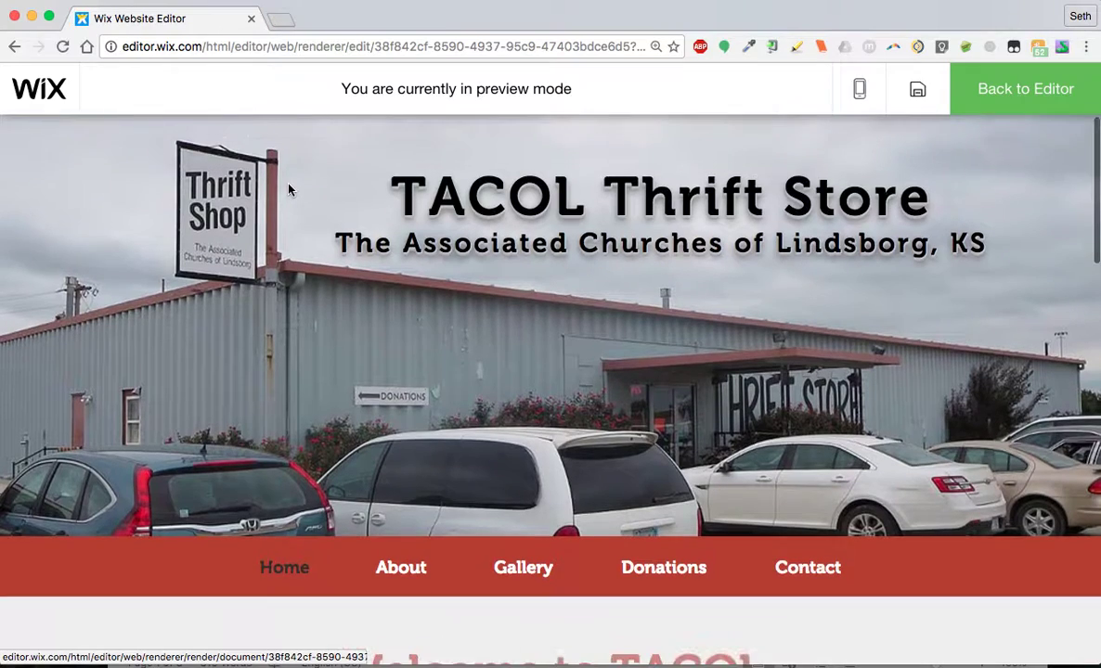